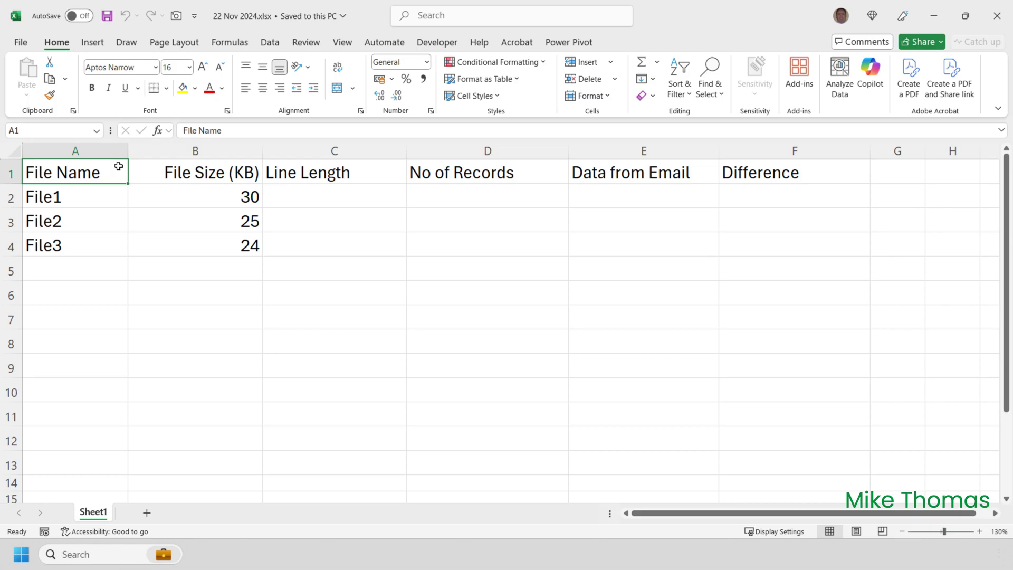
Clear the contents of cells A1:F4 on Sheet1
{"action": "left_click_drag", "start_coordinate": [101, 167], "coordinate": [778, 252]}
{"action": "key", "text": "Delete"}
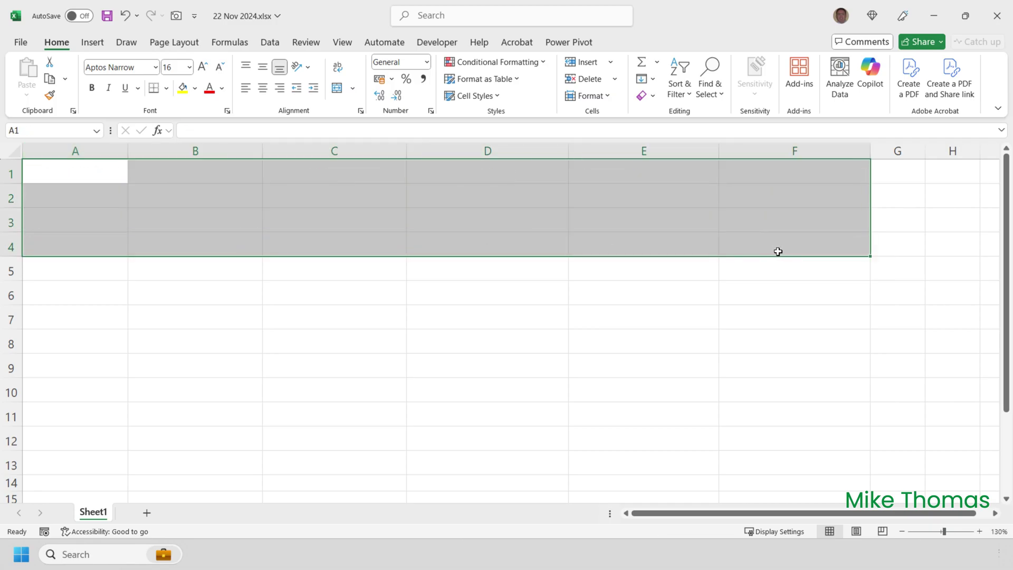
Get data from the File Size Demo folder on the Desktop and open its file list for transformation in Power Query Editor
{"action": "left_click", "coordinate": [269, 44]}
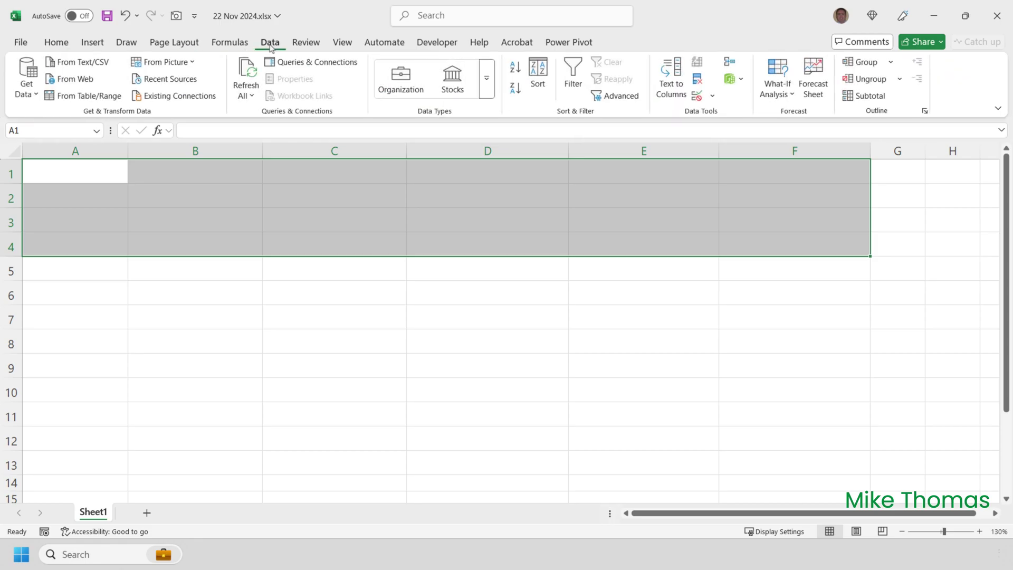
{"action": "left_click", "coordinate": [32, 98]}
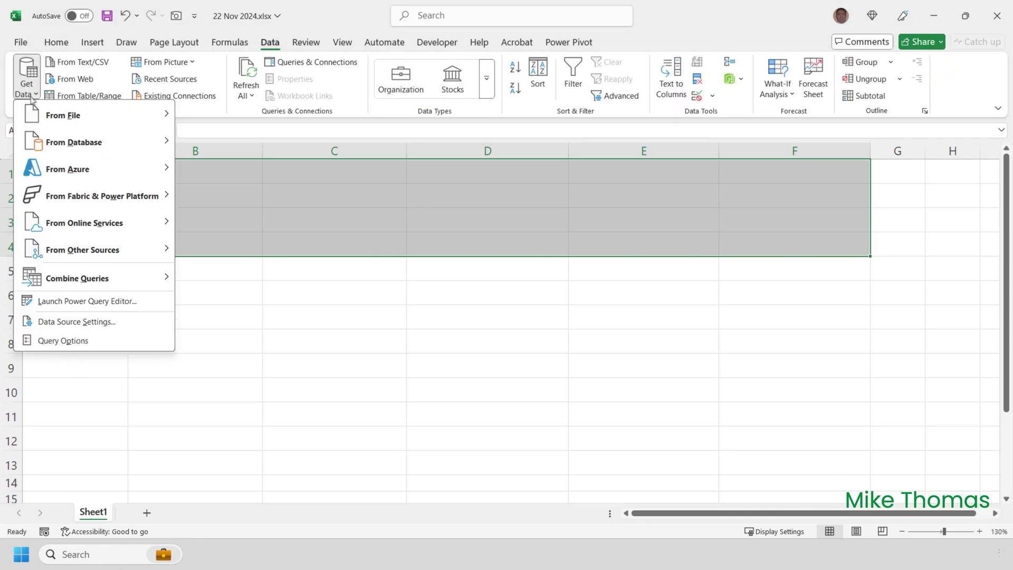
{"action": "mouse_move", "coordinate": [52, 116]}
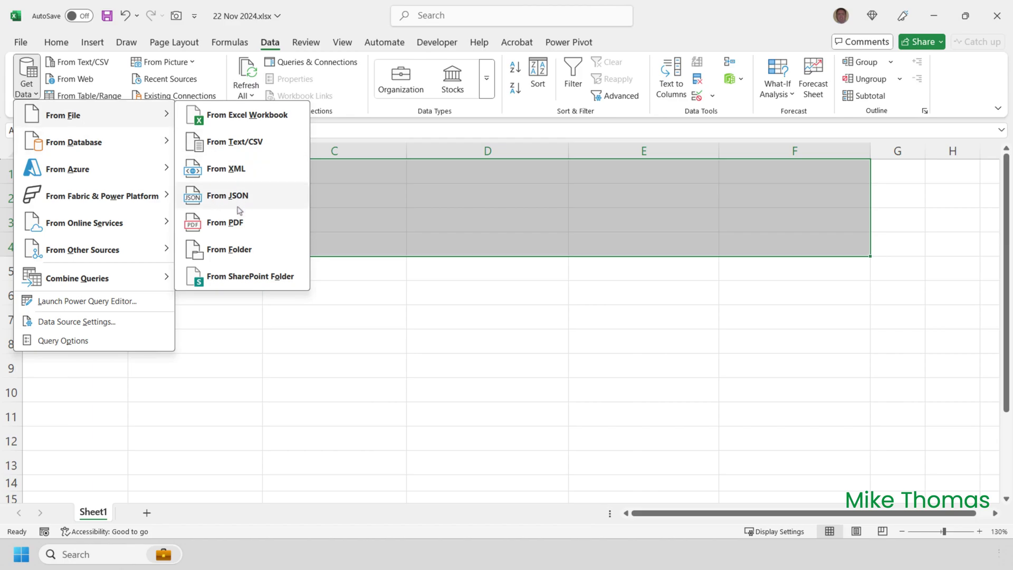
{"action": "left_click", "coordinate": [240, 252]}
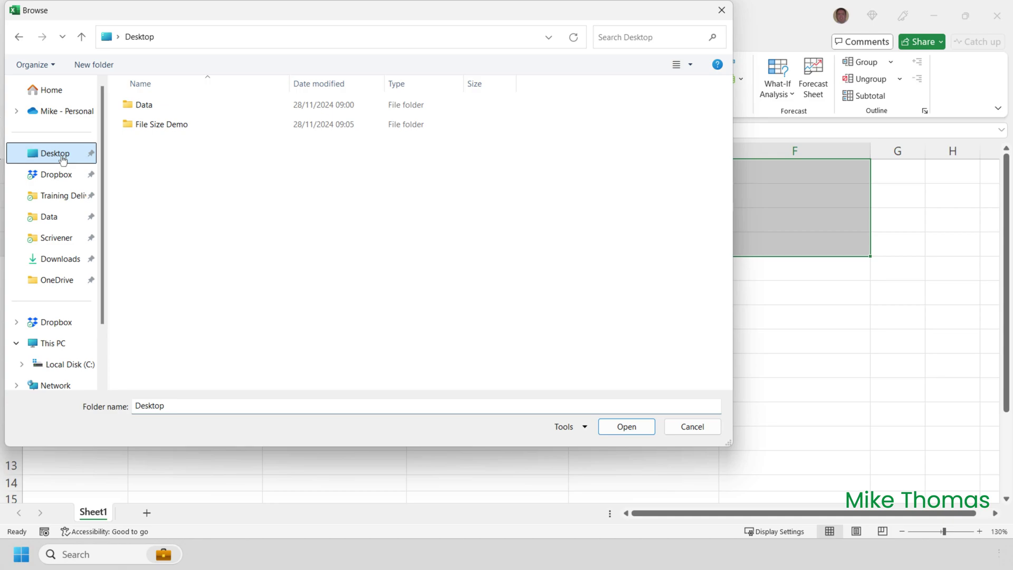
{"action": "left_click", "coordinate": [62, 157]}
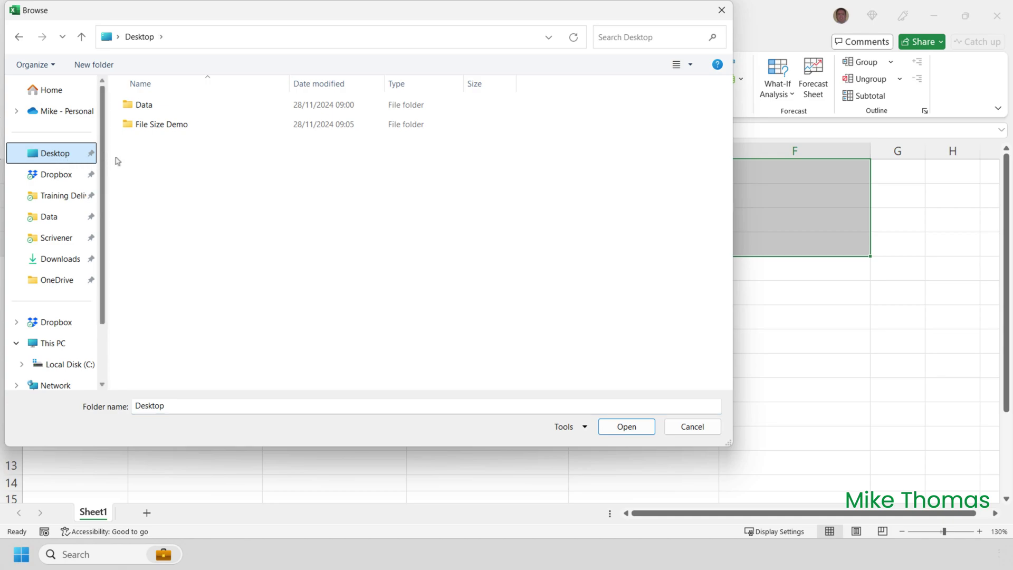
{"action": "double_click", "coordinate": [158, 129]}
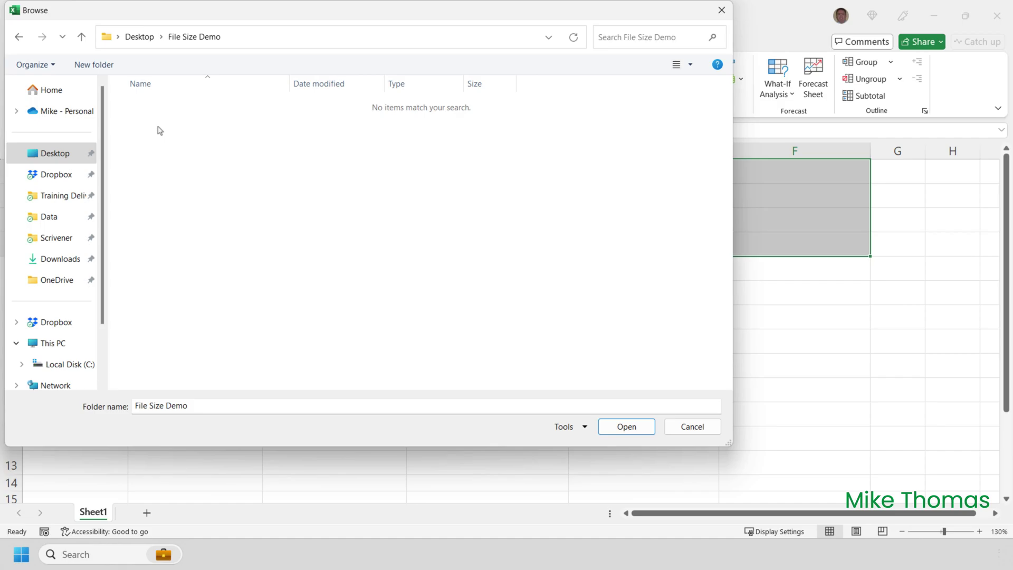
{"action": "left_click", "coordinate": [636, 432]}
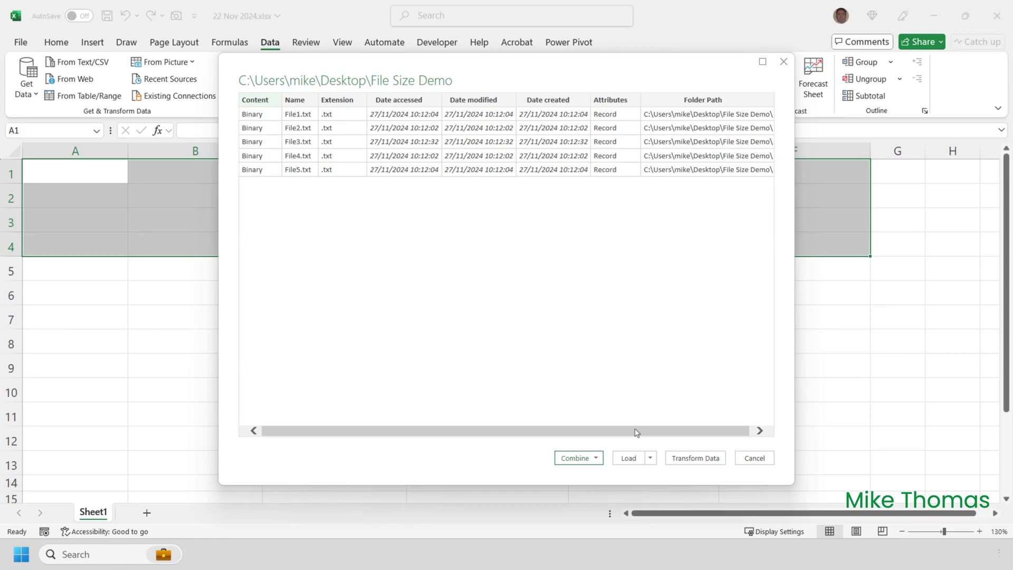
{"action": "left_click", "coordinate": [679, 458]}
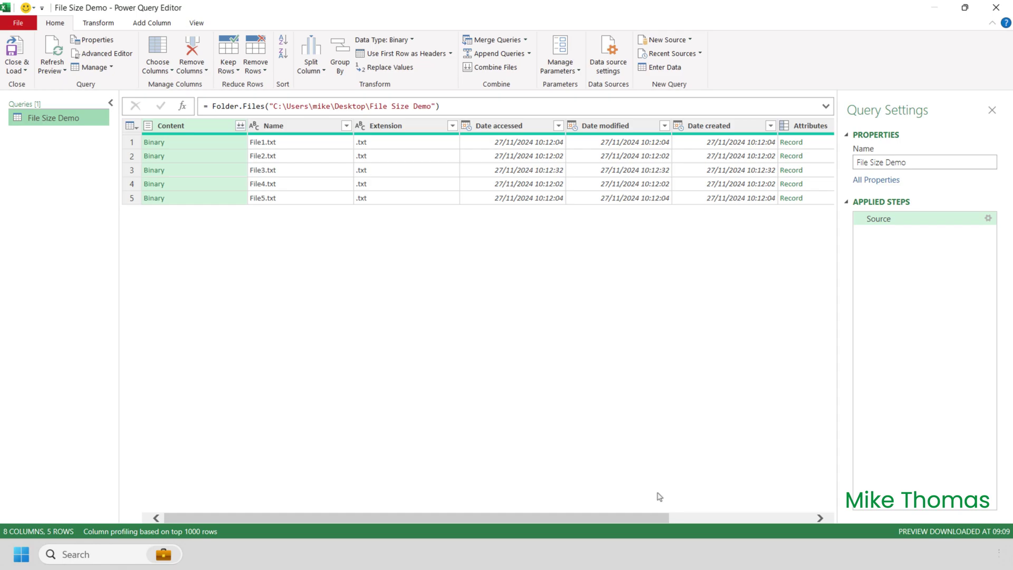
Expand the Attributes column to only its Size field, keeping the original column name as prefix
{"action": "left_click_drag", "start_coordinate": [650, 519], "coordinate": [802, 524]}
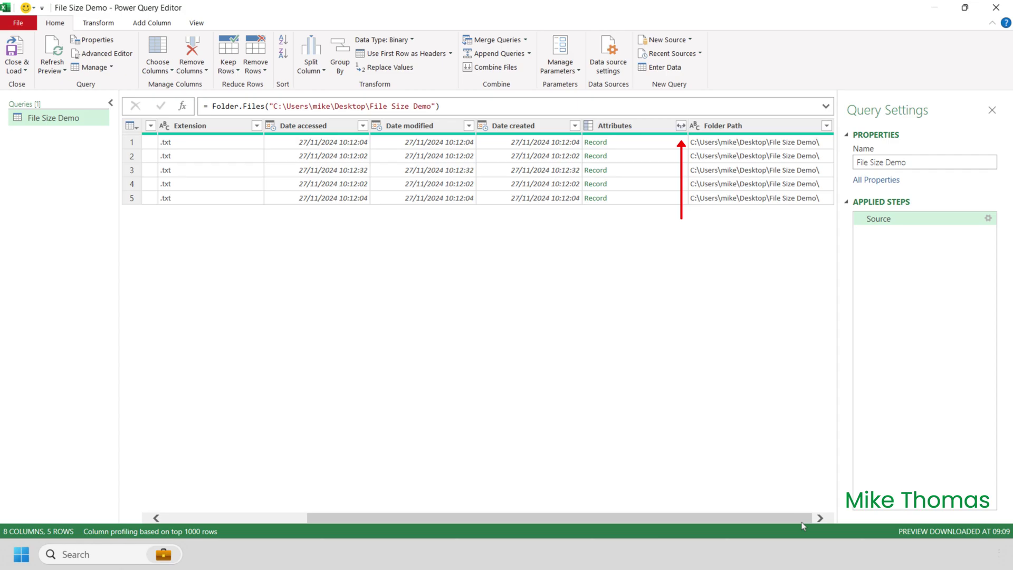
{"action": "left_click", "coordinate": [683, 126]}
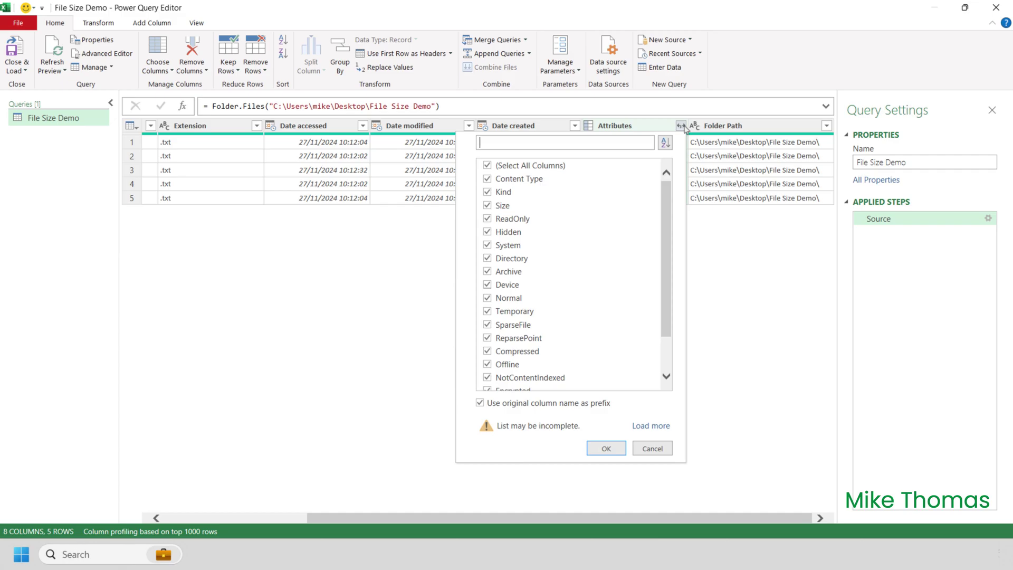
{"action": "left_click", "coordinate": [488, 166]}
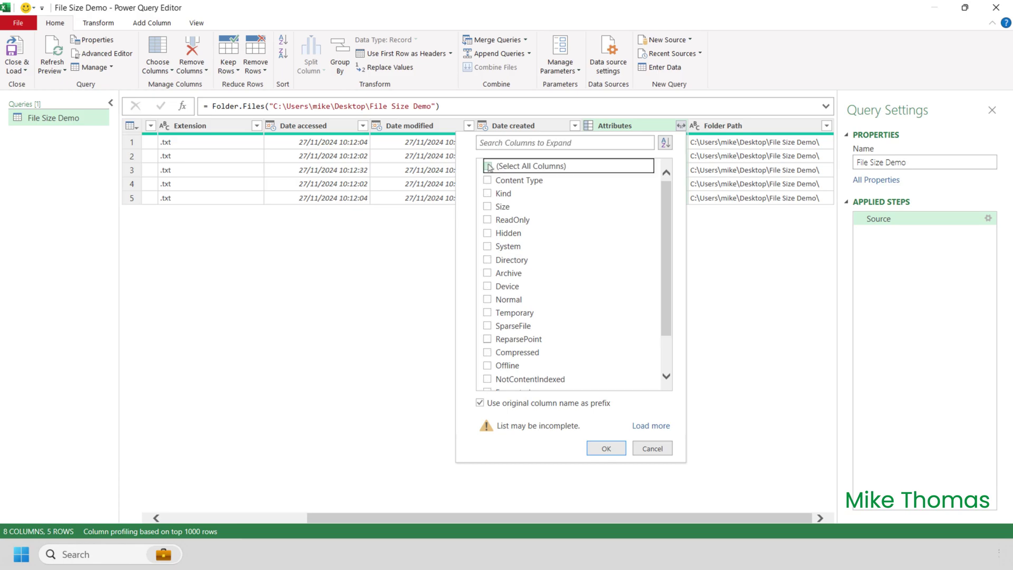
{"action": "left_click", "coordinate": [487, 207]}
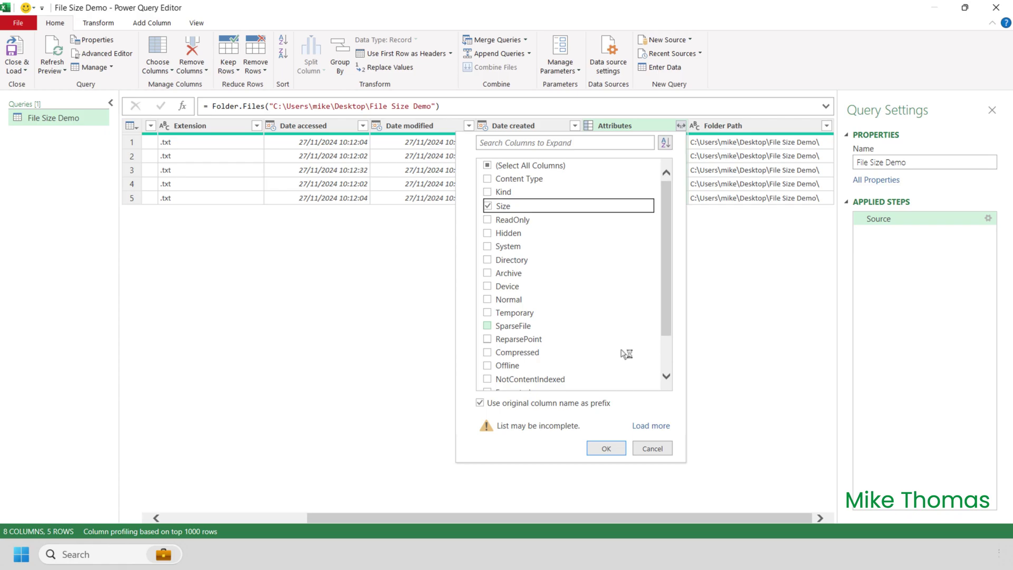
{"action": "left_click", "coordinate": [606, 448]}
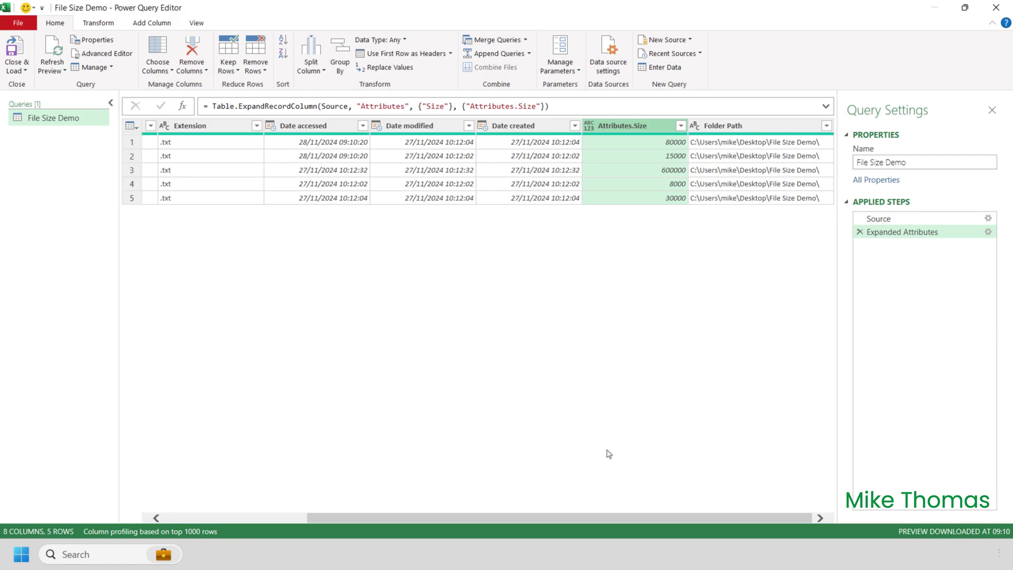
Divide the values in the Attributes.Size column by 1024
{"action": "left_click", "coordinate": [105, 26]}
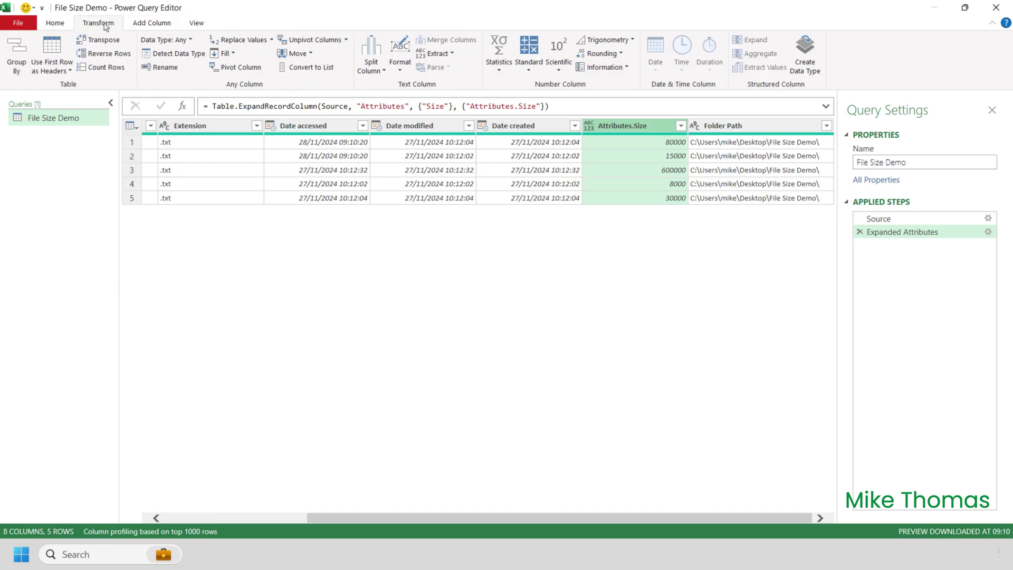
{"action": "left_click", "coordinate": [528, 67]}
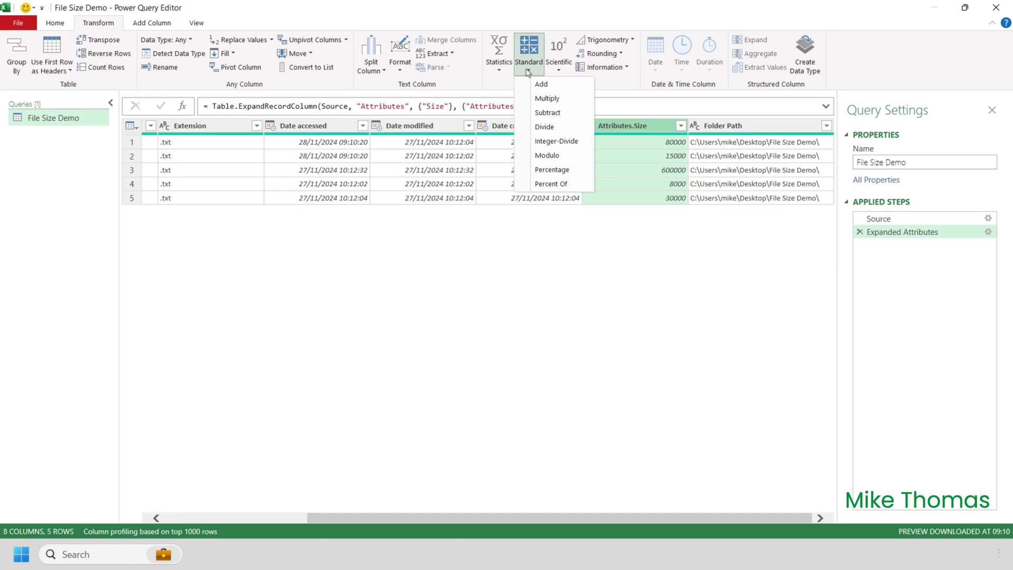
{"action": "left_click", "coordinate": [560, 131]}
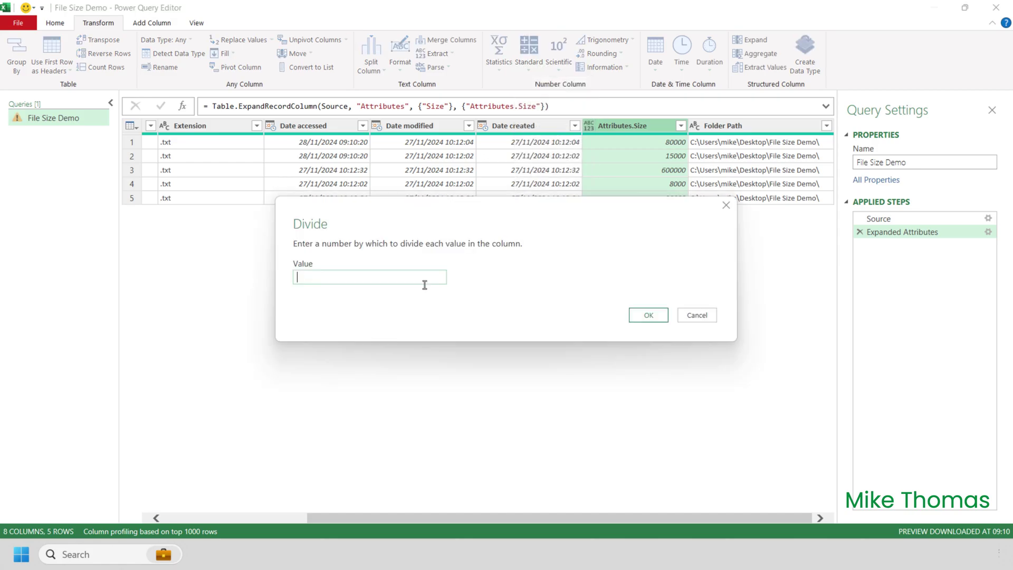
{"action": "type", "text": "1024"}
{"action": "left_click", "coordinate": [648, 315]}
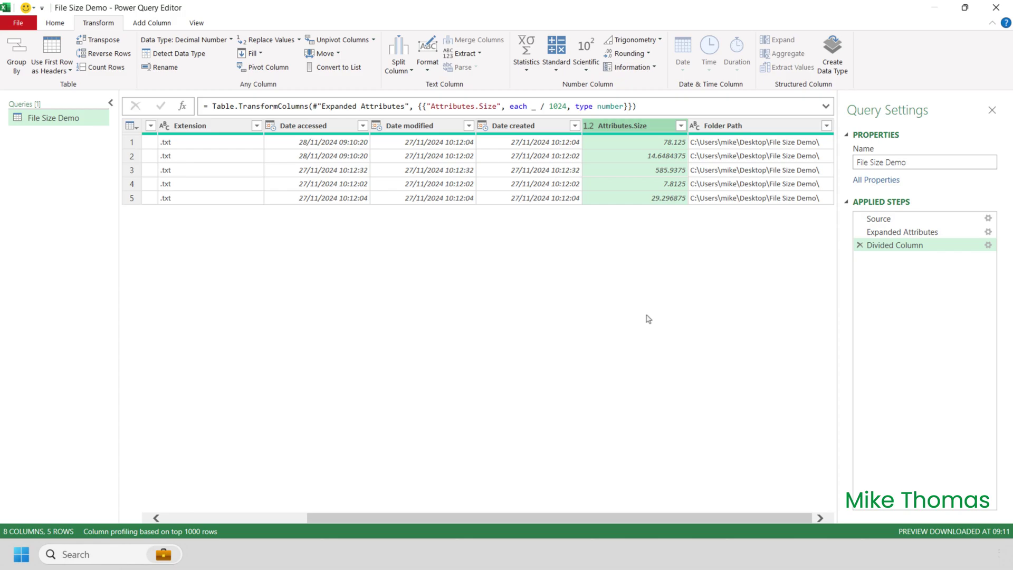
Rename the Attributes.Size column as Filesize (KB)
{"action": "double_click", "coordinate": [625, 128]}
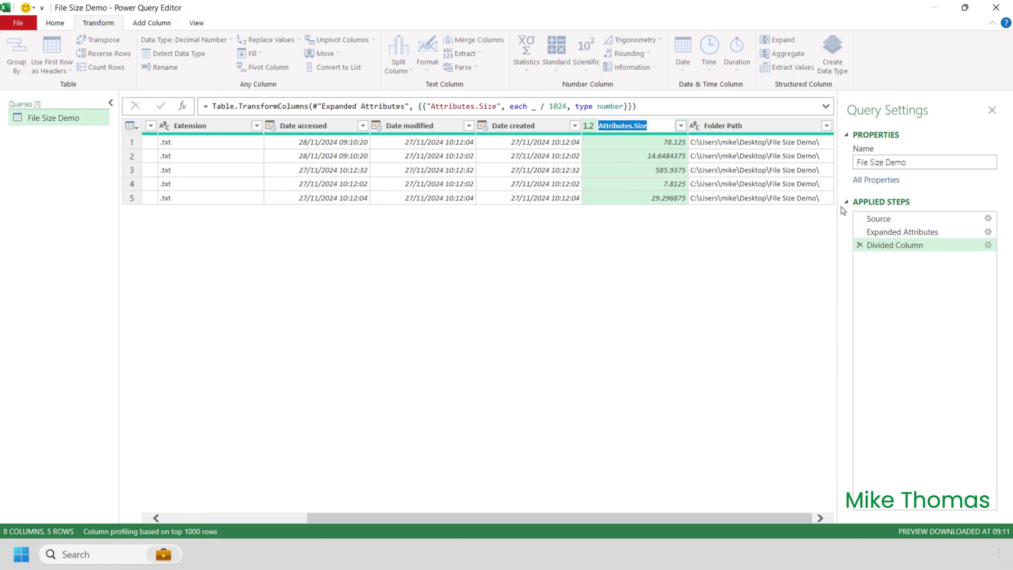
{"action": "type", "text": "Filesize (KB)"}
{"action": "key", "text": "Return"}
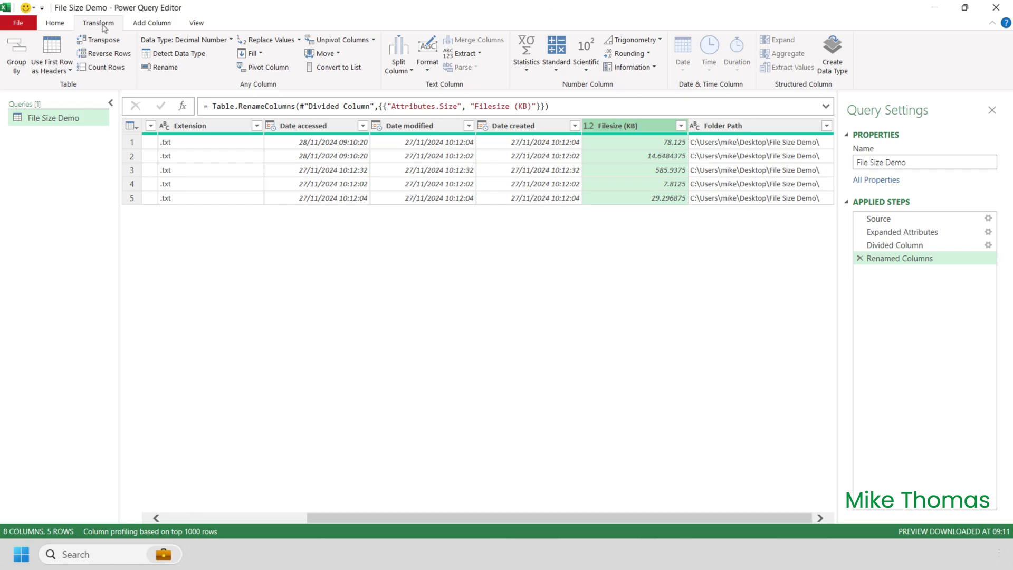
Round the Filesize (KB) values to 1 decimal place
{"action": "left_click", "coordinate": [647, 54]}
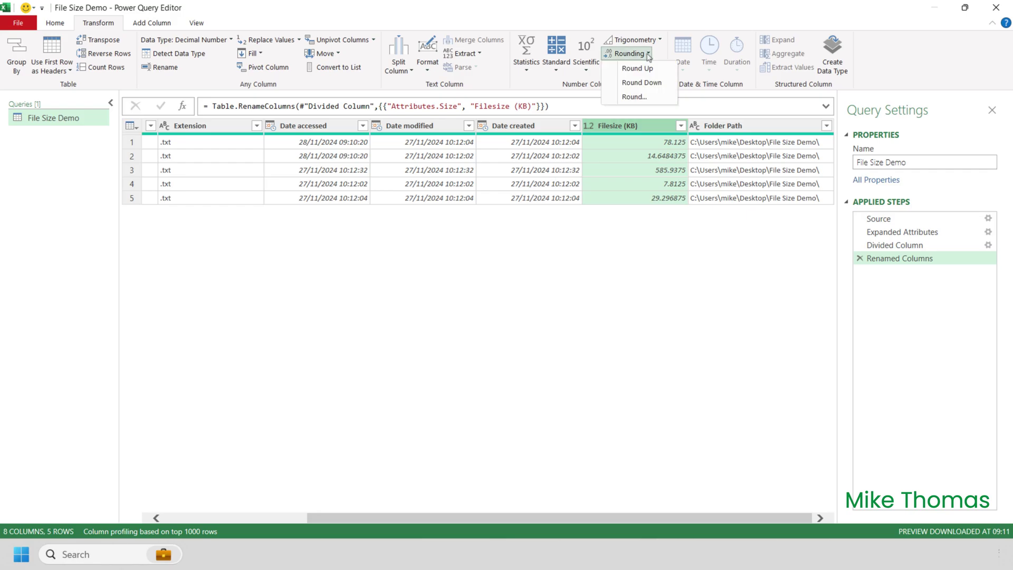
{"action": "left_click", "coordinate": [638, 98]}
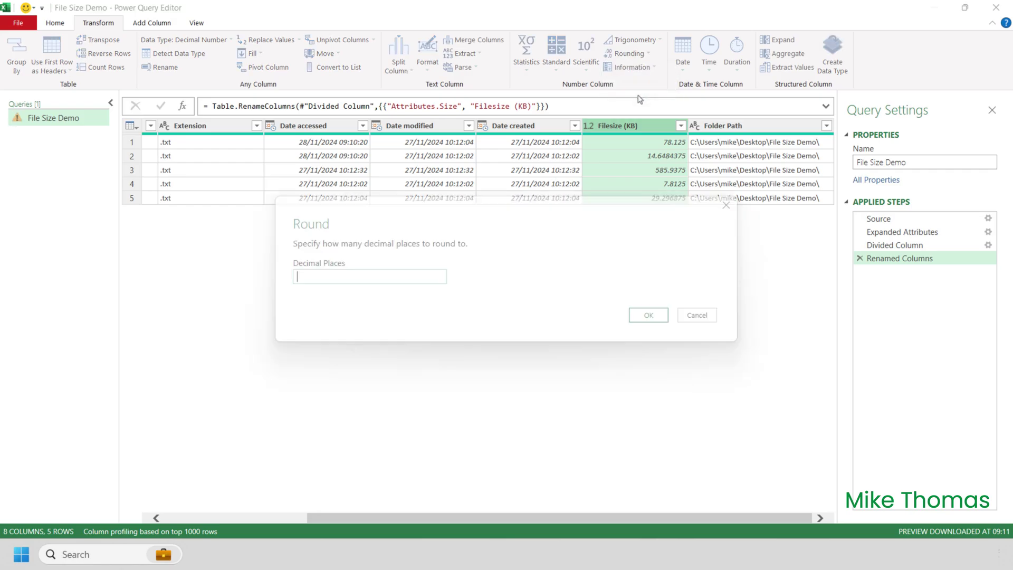
{"action": "type", "text": "1"}
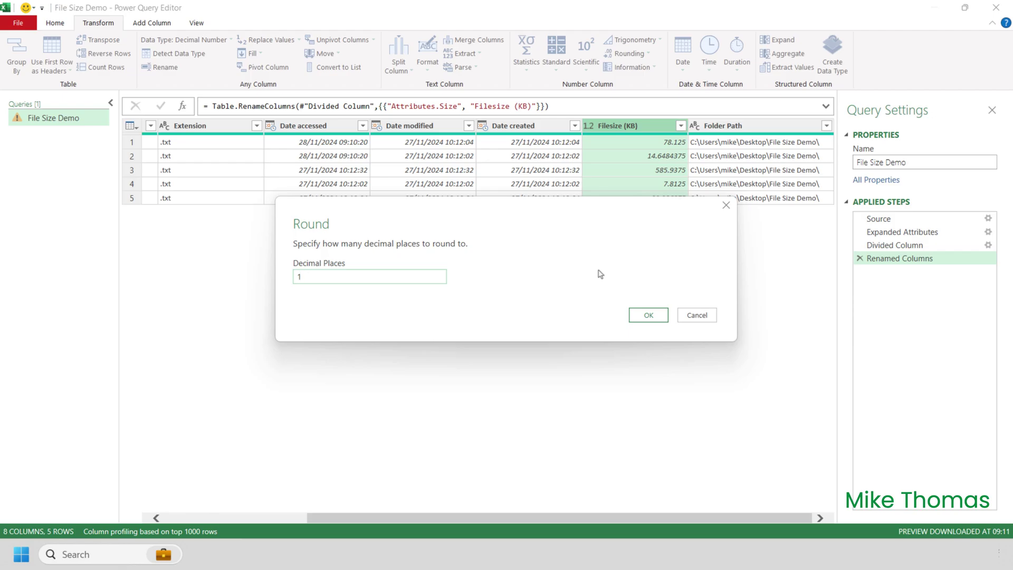
{"action": "left_click", "coordinate": [646, 317]}
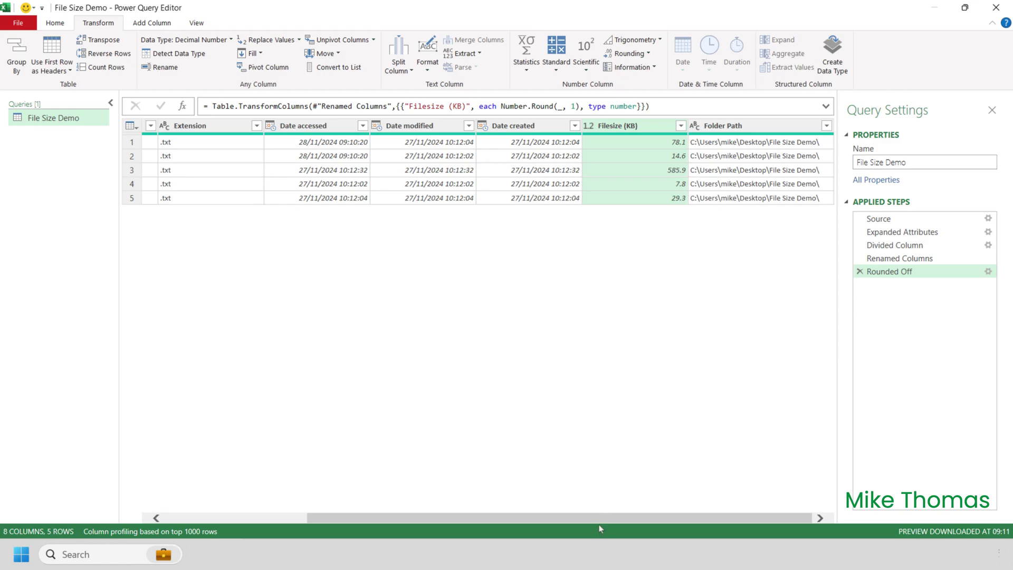
Choose only the Name and Filesize (KB) columns to keep in the query
{"action": "left_click_drag", "start_coordinate": [603, 519], "coordinate": [414, 529]}
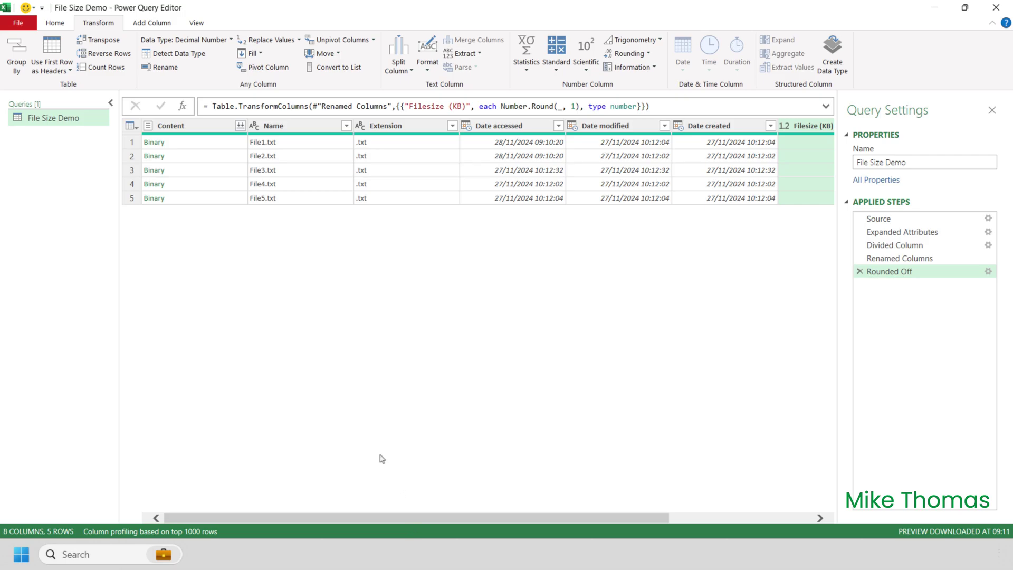
{"action": "left_click", "coordinate": [57, 23]}
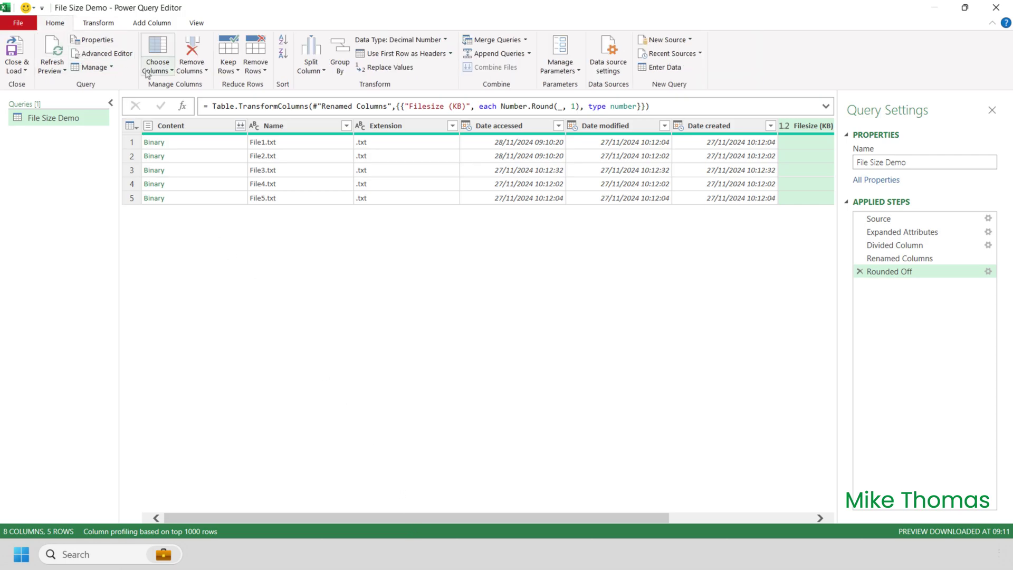
{"action": "left_click", "coordinate": [159, 50]}
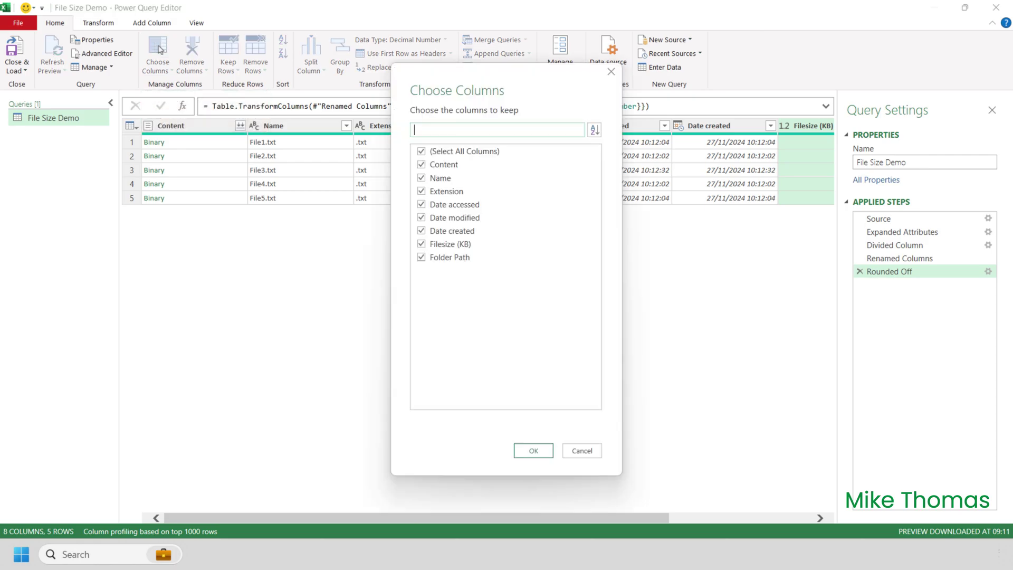
{"action": "left_click", "coordinate": [421, 153]}
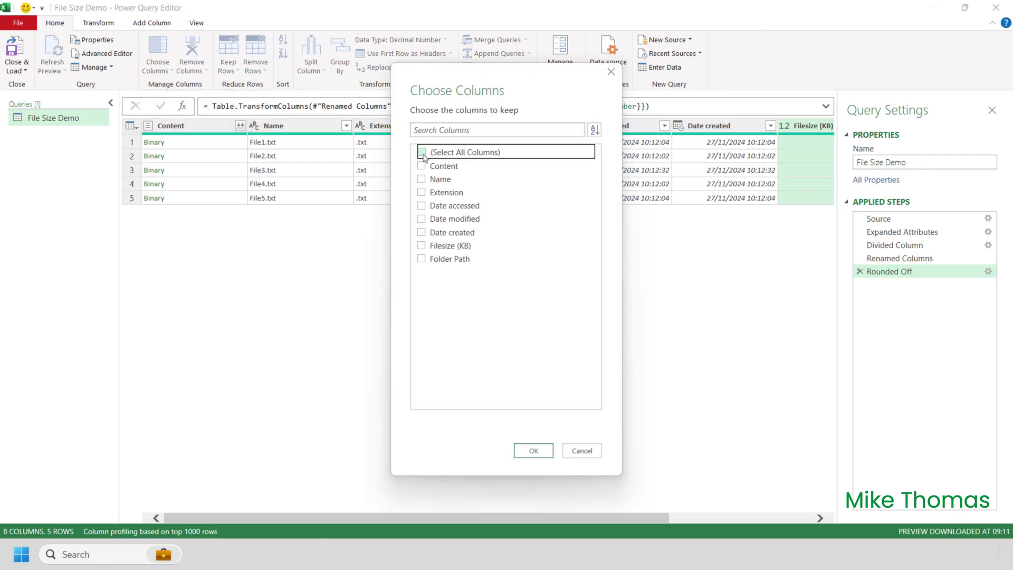
{"action": "left_click", "coordinate": [422, 179]}
{"action": "left_click", "coordinate": [421, 246]}
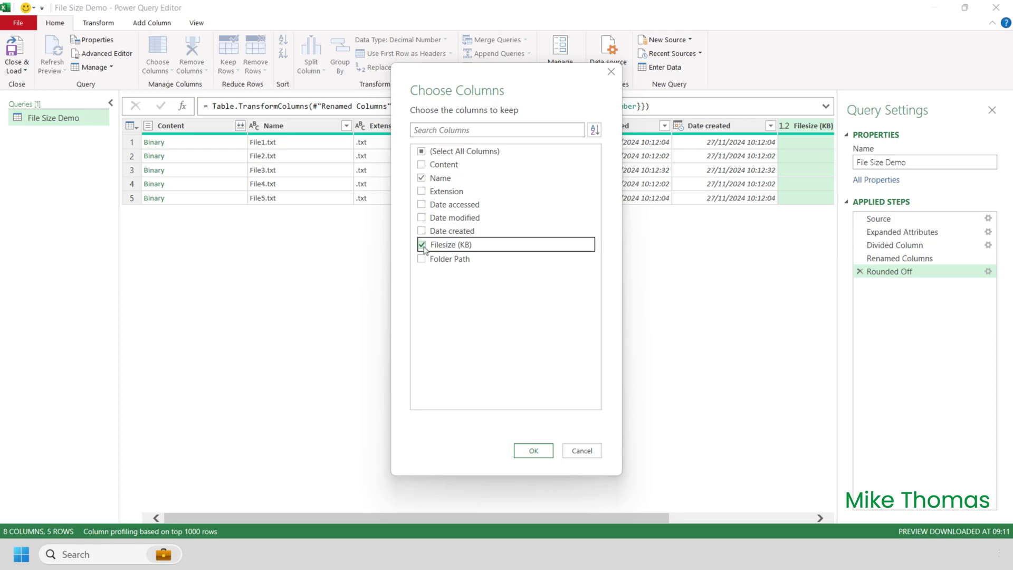
{"action": "left_click", "coordinate": [537, 454]}
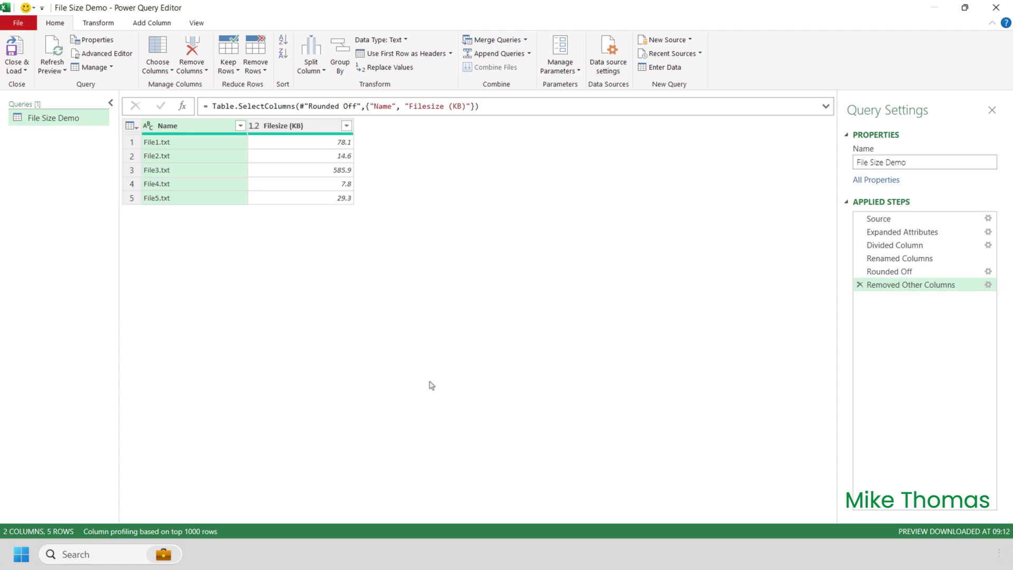
Strip the file extensions from the Name column by extracting the text before the "." delimiter
{"action": "left_click", "coordinate": [108, 25]}
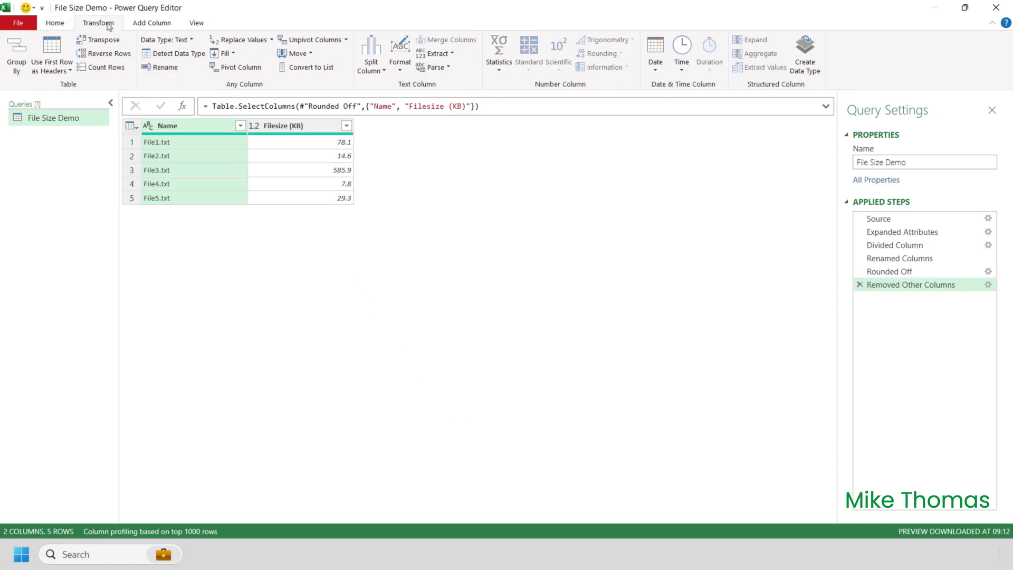
{"action": "left_click", "coordinate": [451, 55]}
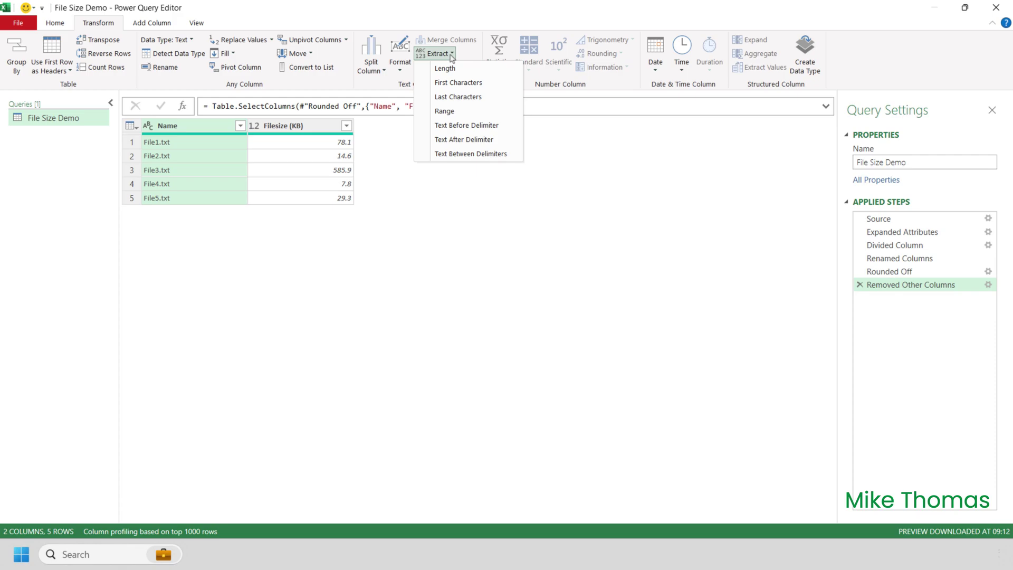
{"action": "left_click", "coordinate": [462, 125]}
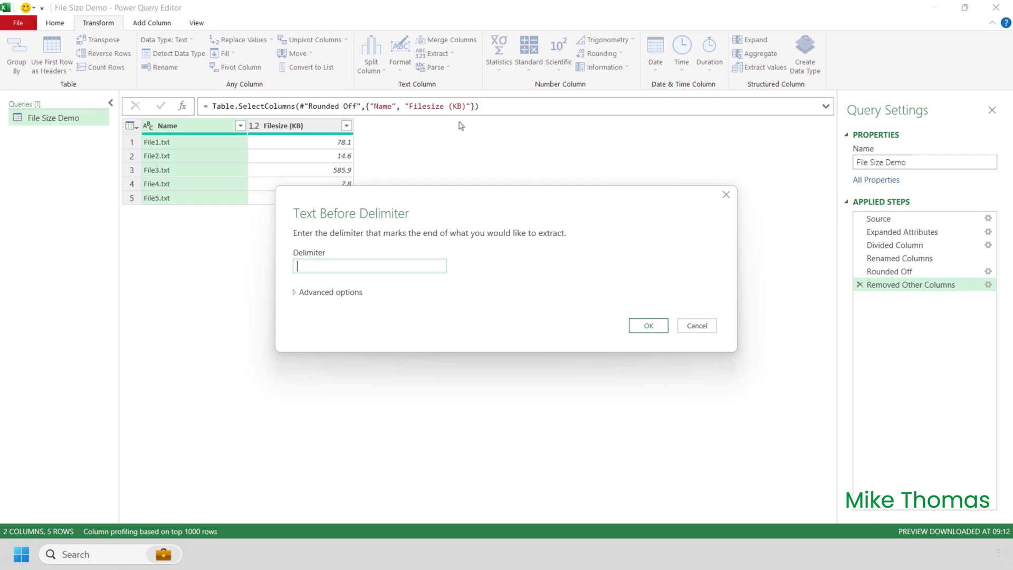
{"action": "type", "text": "."}
{"action": "left_click", "coordinate": [646, 324]}
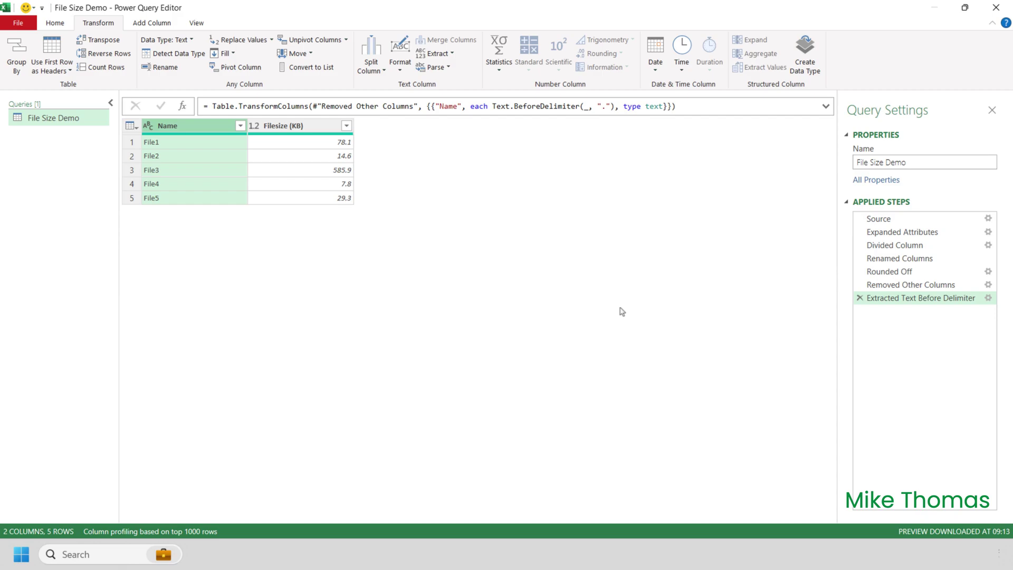
Filter the Name column to exclude File2 and File4
{"action": "left_click", "coordinate": [241, 126]}
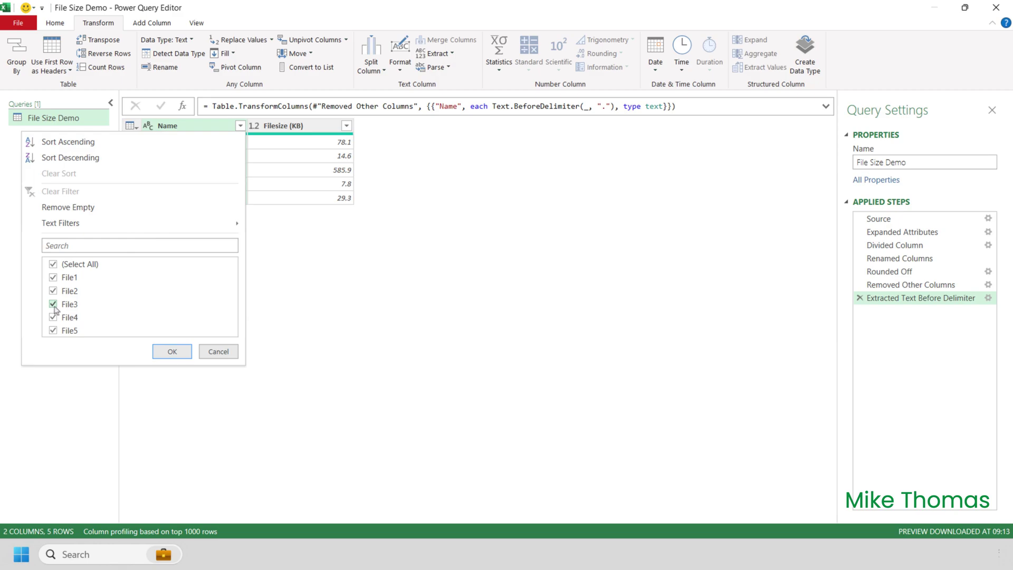
{"action": "left_click", "coordinate": [54, 291]}
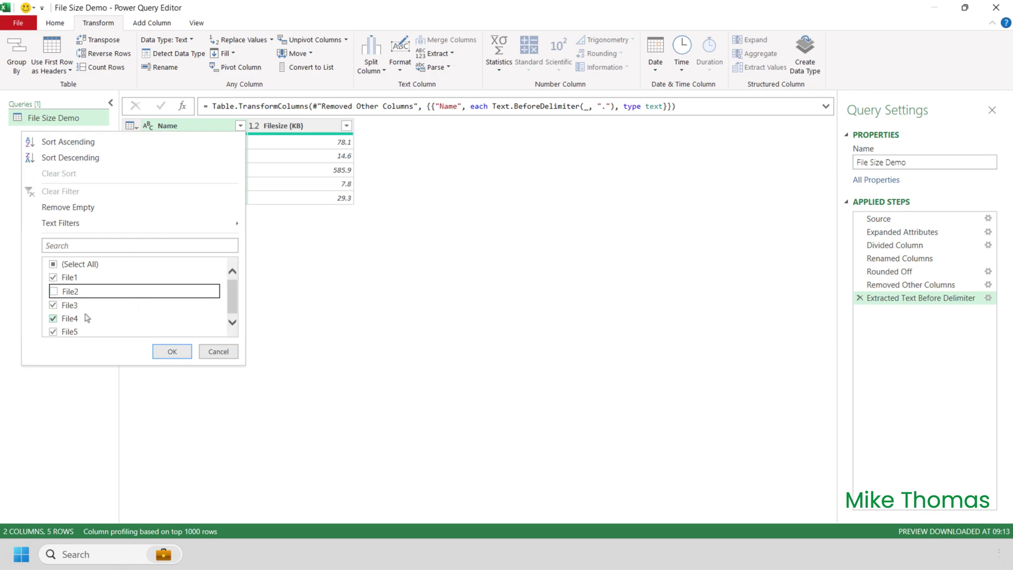
{"action": "left_click", "coordinate": [54, 318]}
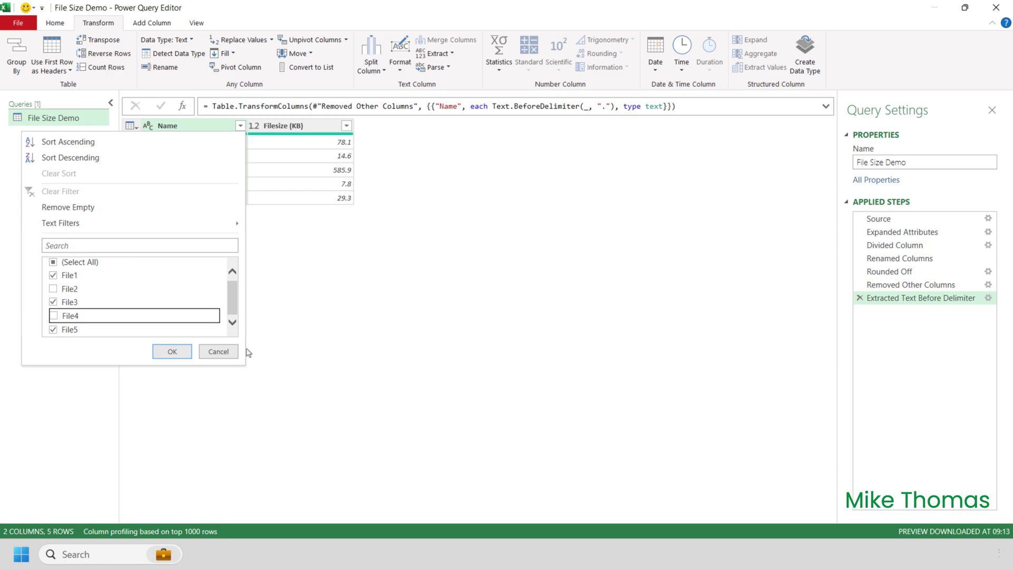
{"action": "left_click", "coordinate": [172, 351]}
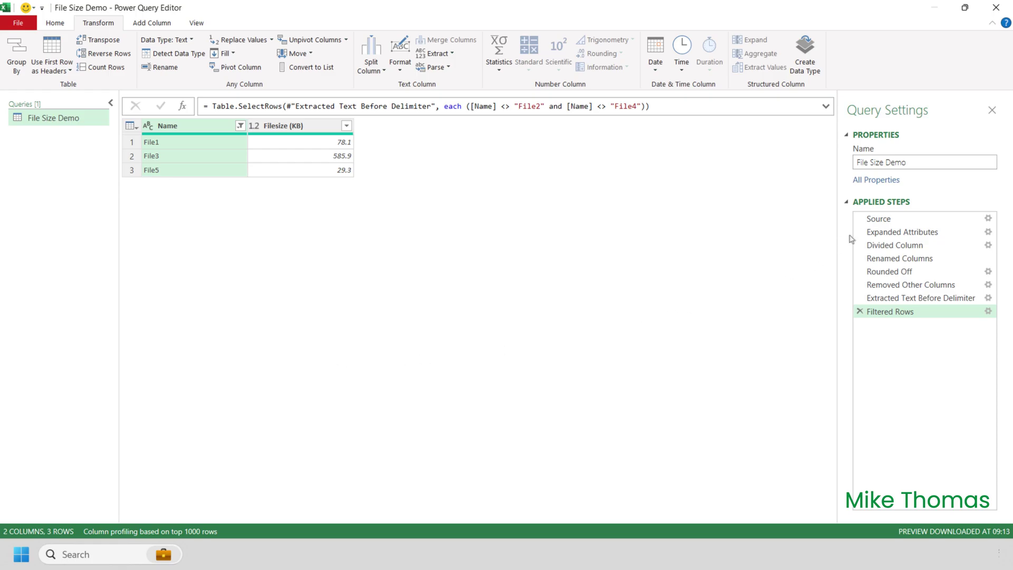
Review the settings of the Source, Divided Column and Removed Other Columns applied steps without changing them
{"action": "left_click", "coordinate": [888, 220]}
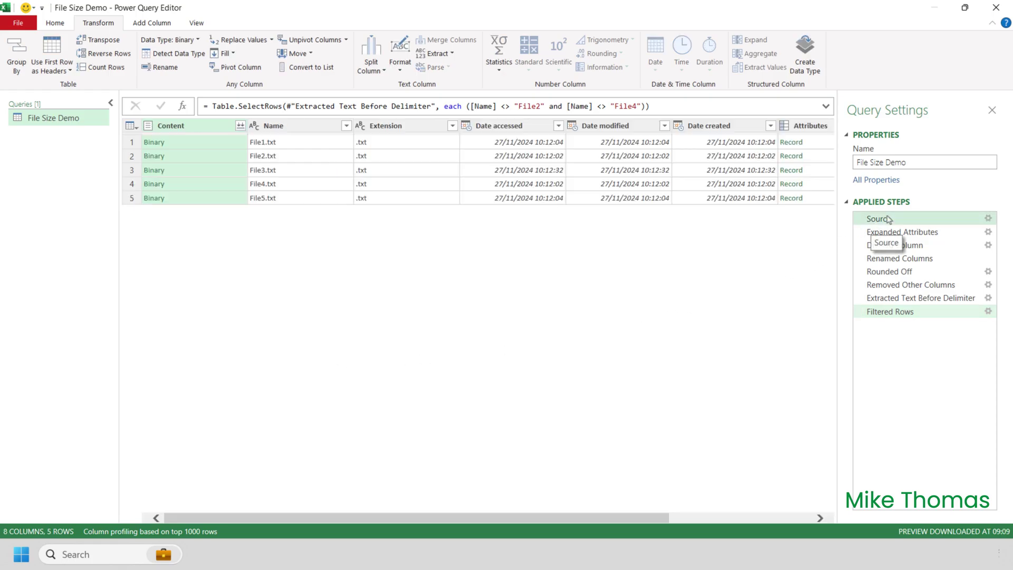
{"action": "left_click", "coordinate": [988, 219]}
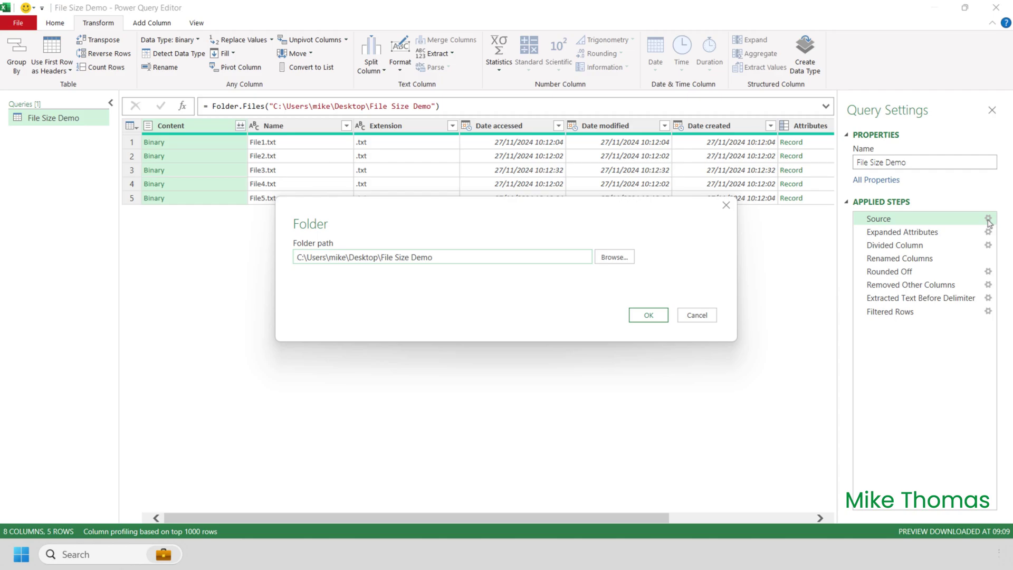
{"action": "left_click", "coordinate": [697, 315]}
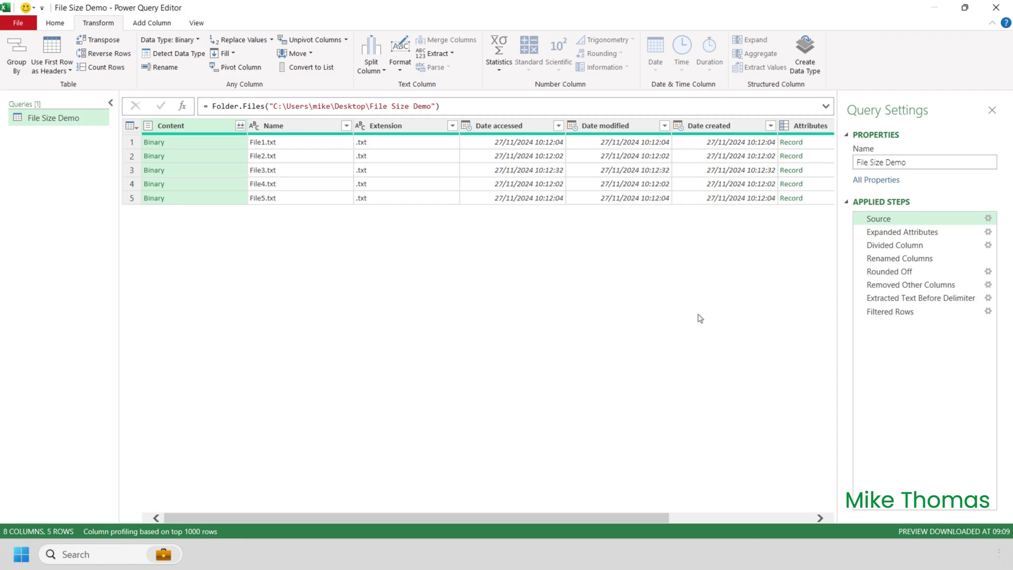
{"action": "left_click", "coordinate": [904, 246]}
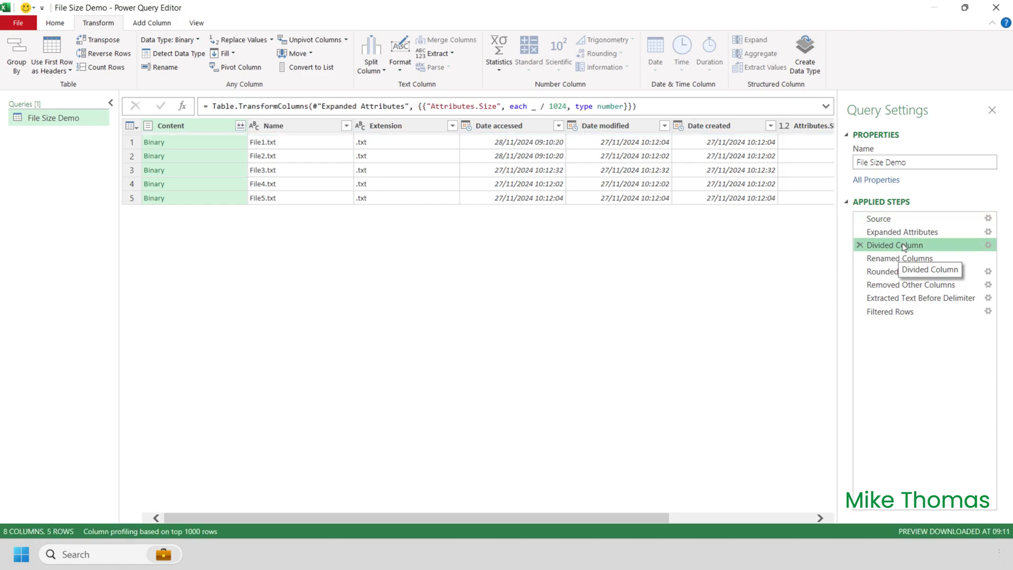
{"action": "left_click", "coordinate": [988, 246]}
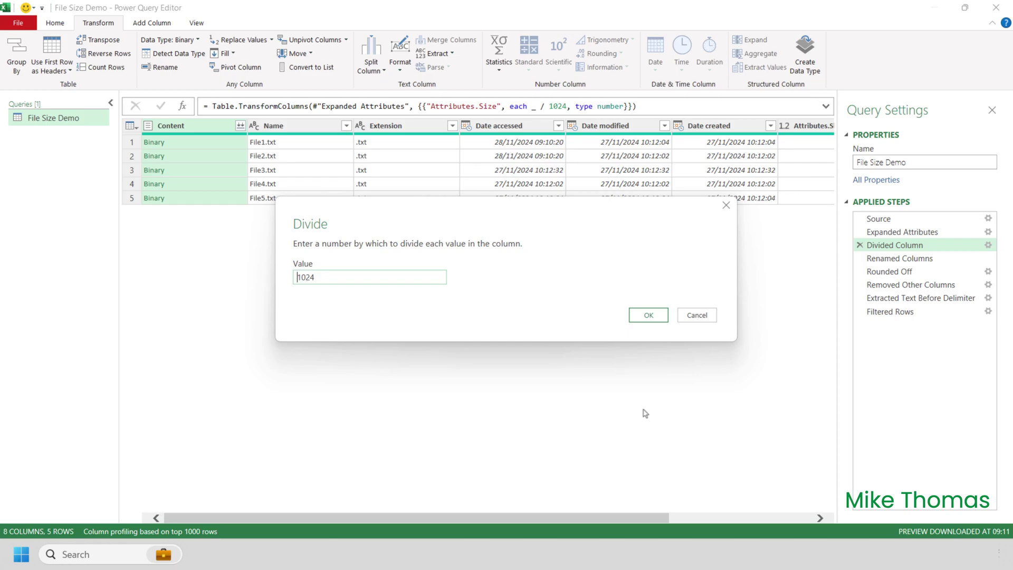
{"action": "left_click", "coordinate": [697, 315]}
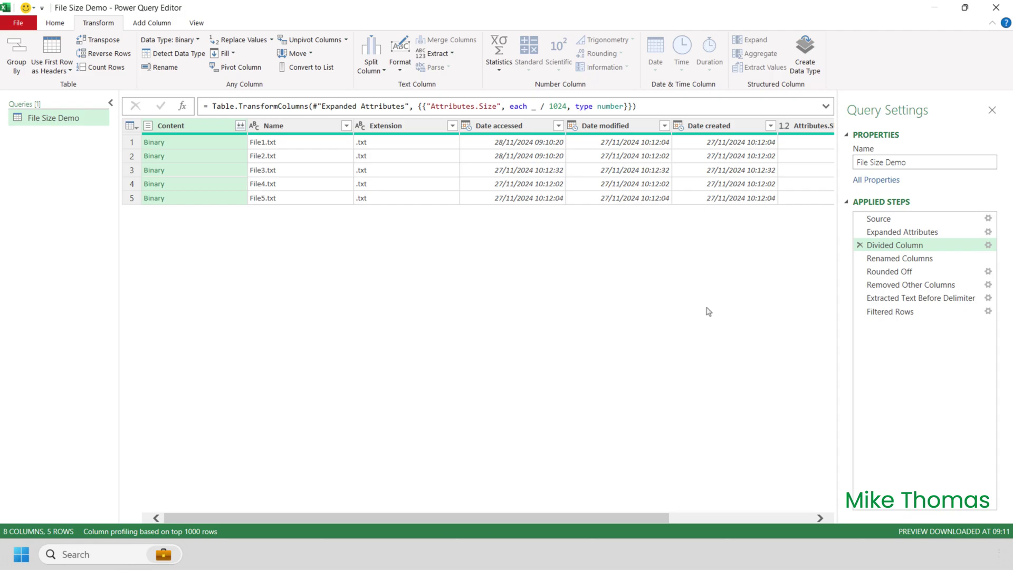
{"action": "left_click", "coordinate": [888, 286]}
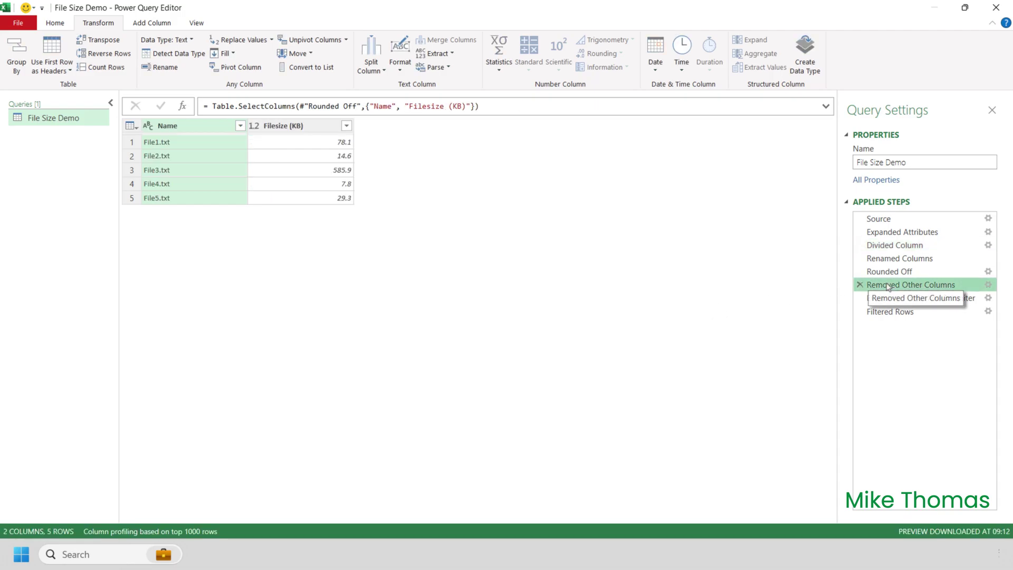
{"action": "left_click", "coordinate": [988, 286]}
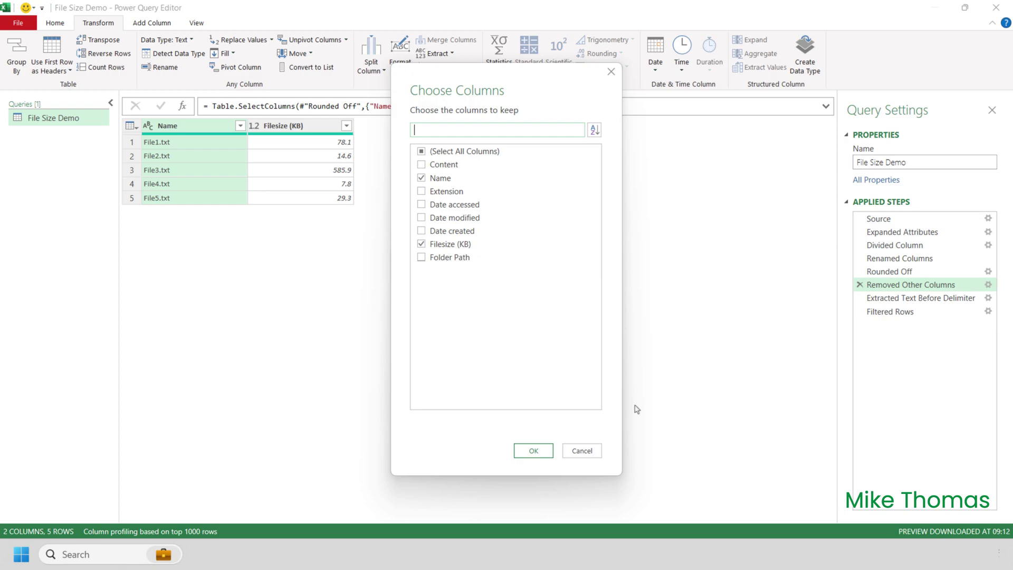
{"action": "left_click", "coordinate": [575, 450]}
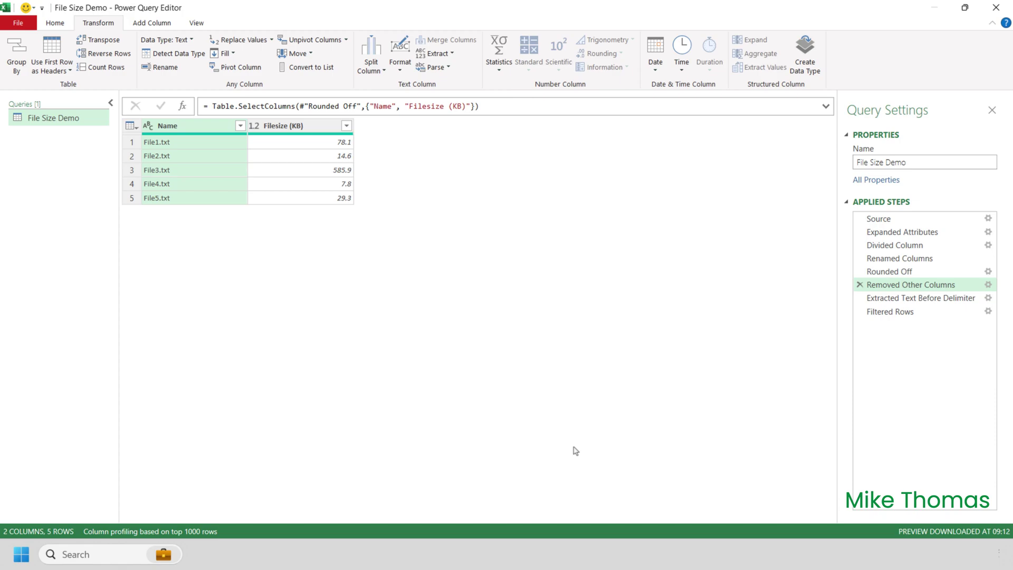
Close the query editor and load the query as a table into the existing worksheet at cell A1
{"action": "left_click", "coordinate": [23, 26]}
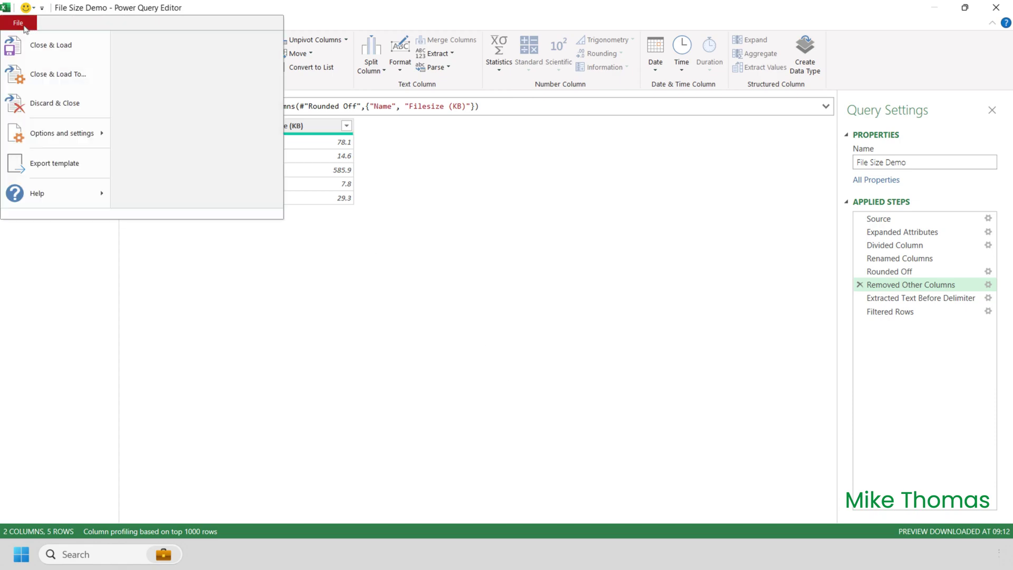
{"action": "left_click", "coordinate": [45, 75]}
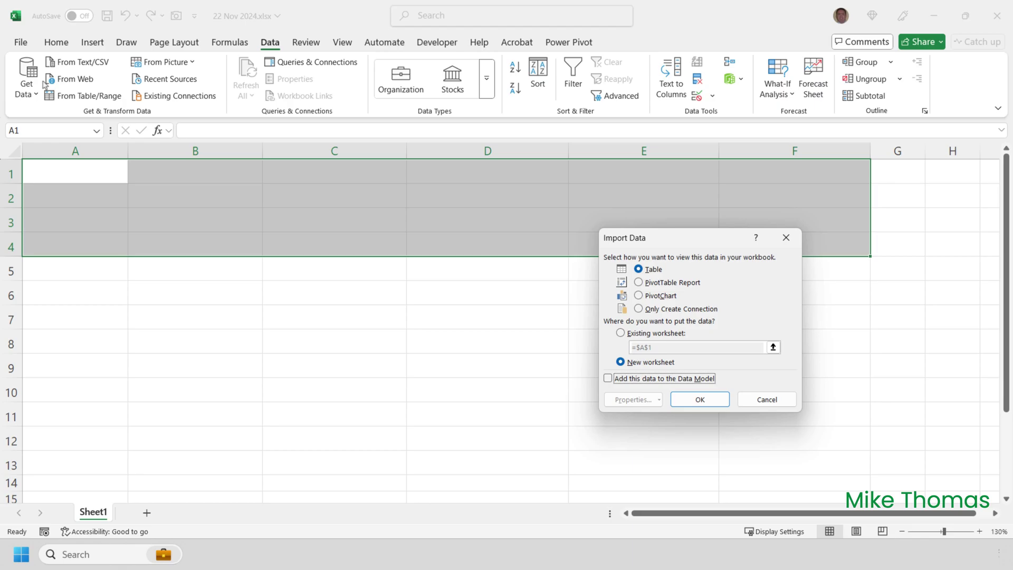
{"action": "left_click", "coordinate": [623, 334]}
{"action": "key", "text": "Tab"}
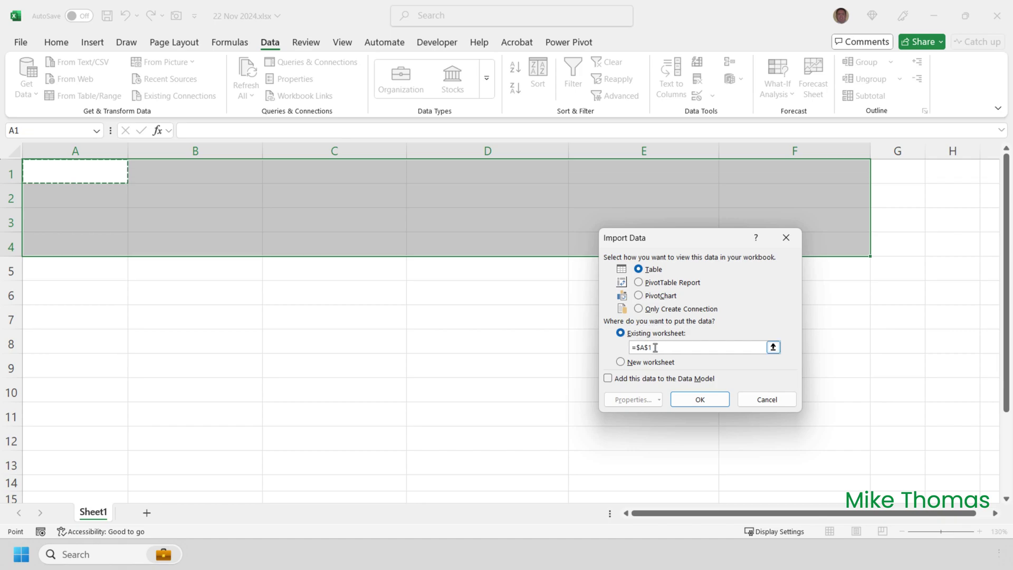
{"action": "left_click", "coordinate": [698, 401]}
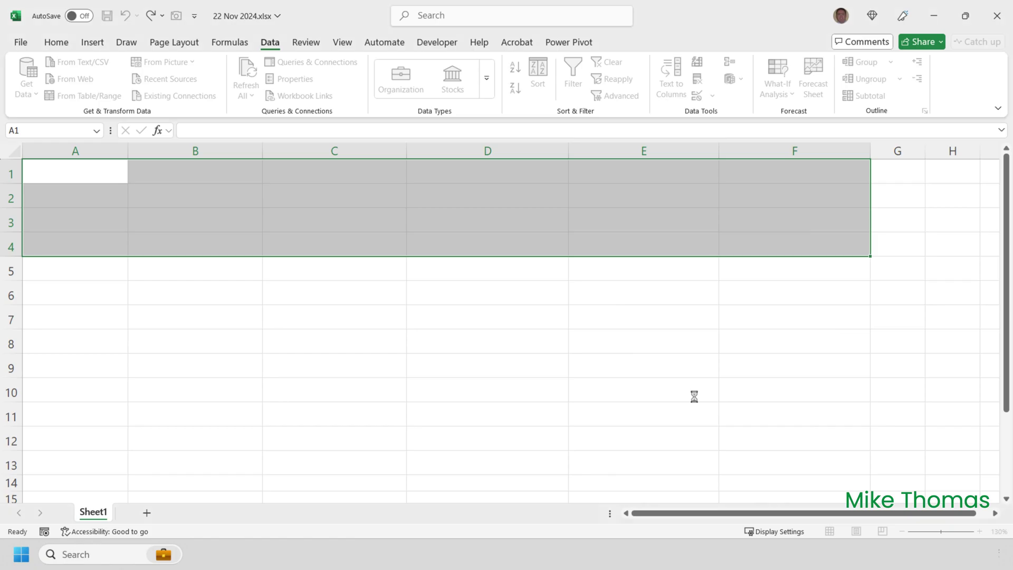
{"action": "left_click", "coordinate": [317, 304]}
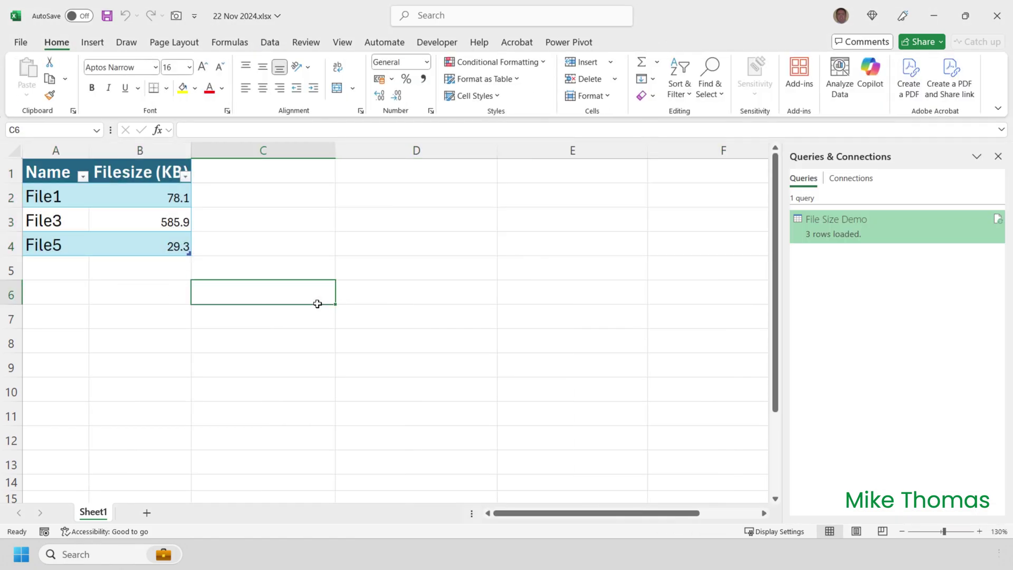
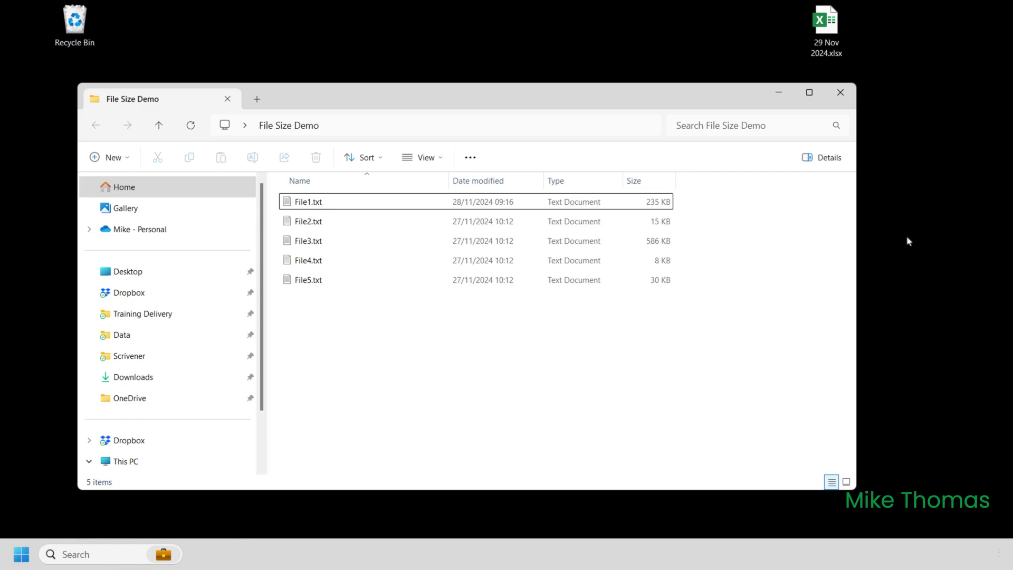
Open the 29 Nov 2024.xlsx workbook in Excel and refresh all of its data connections
{"action": "double_click", "coordinate": [827, 24]}
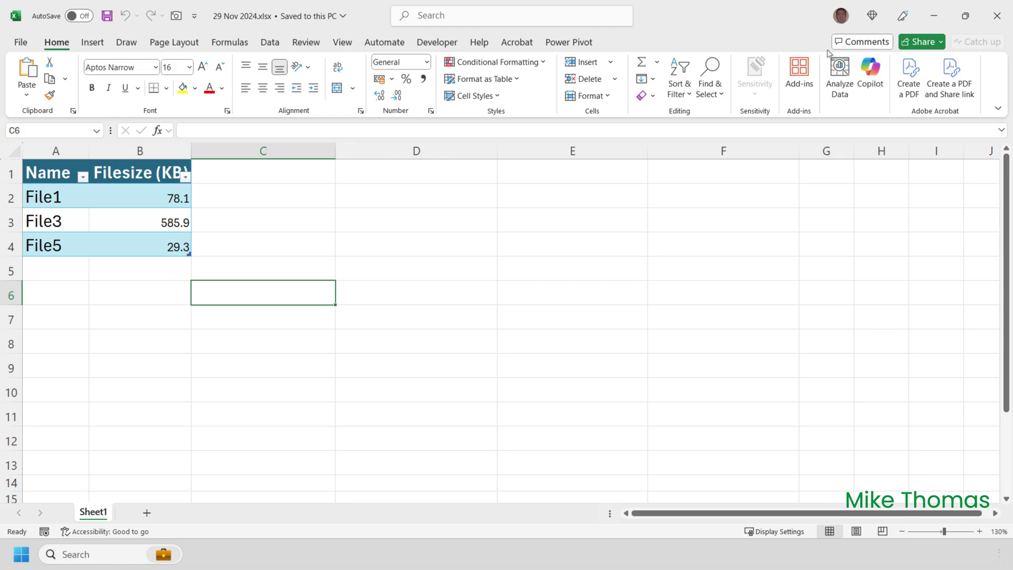
{"action": "left_click", "coordinate": [276, 44]}
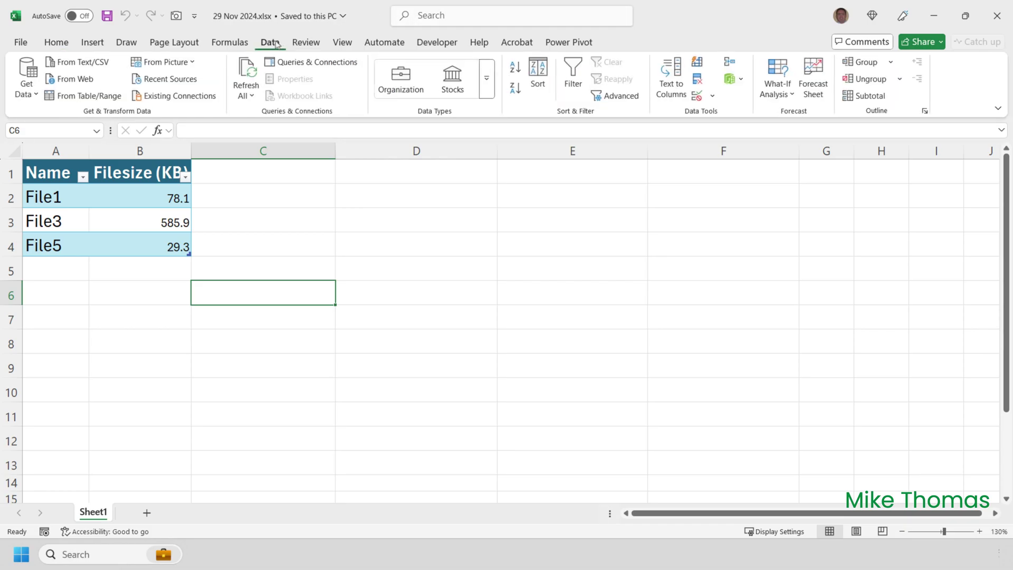
{"action": "left_click", "coordinate": [252, 69]}
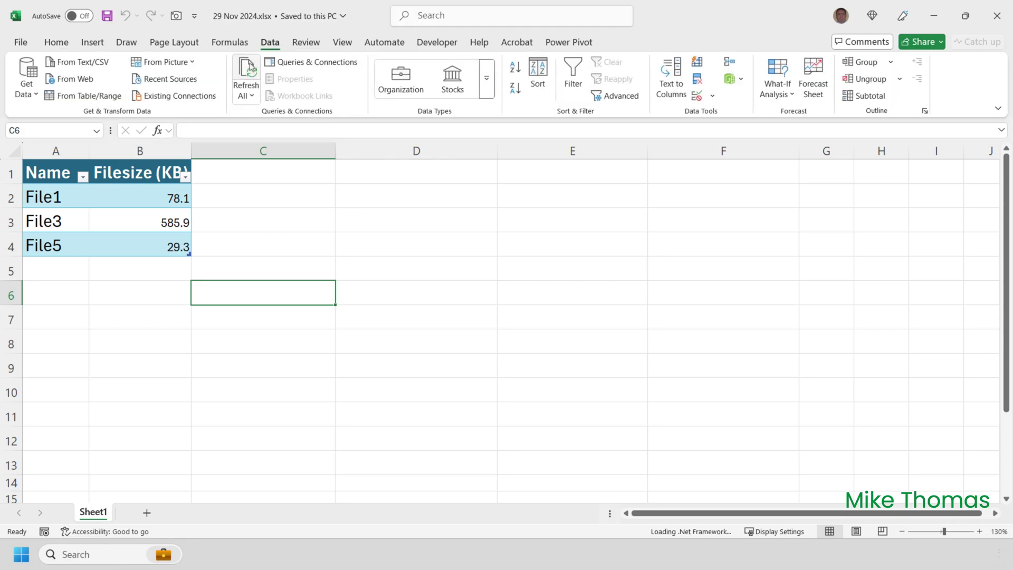